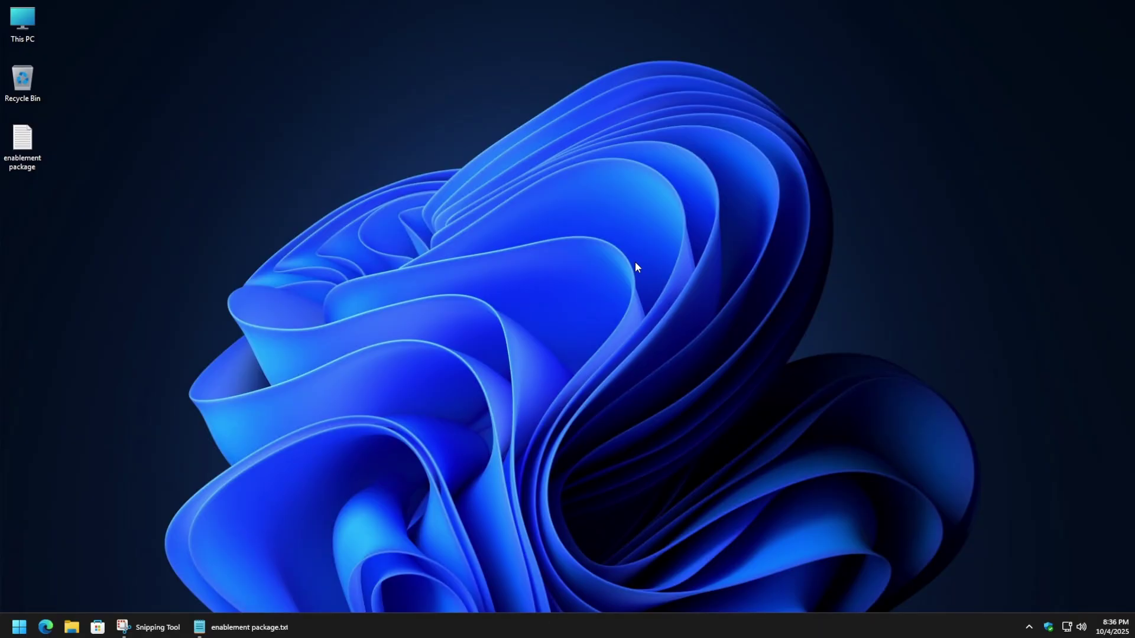
Step: Search 'about' from Start to open About your PC and confirm the version reads 24H2
{"action": "left_click", "coordinate": [16, 629]}
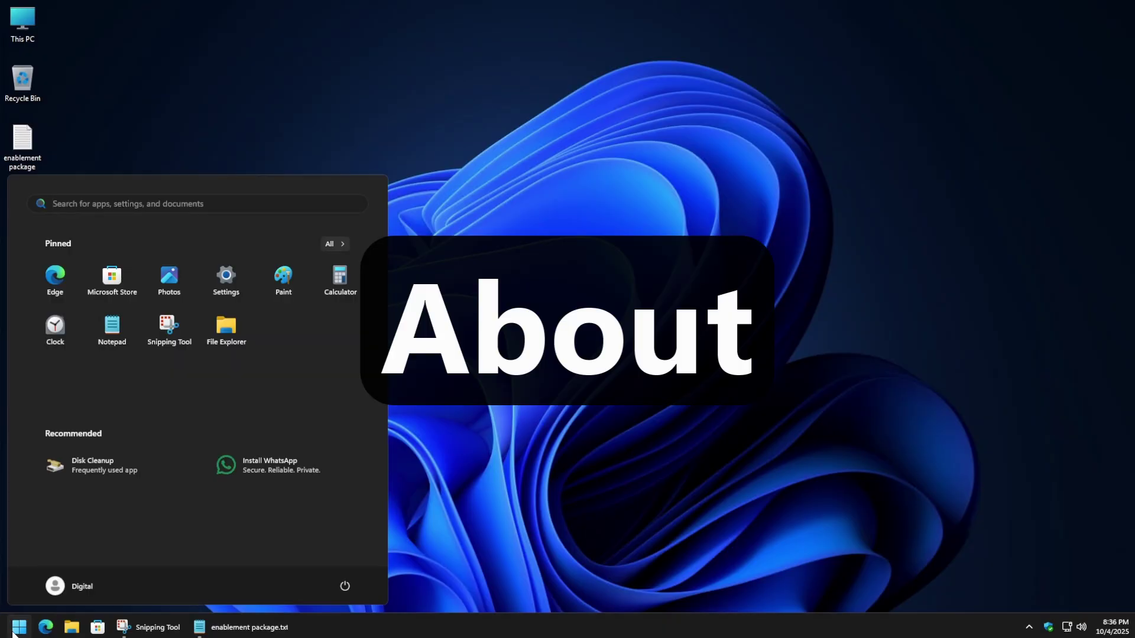
{"action": "type", "text": "about"}
{"action": "key", "text": "Return"}
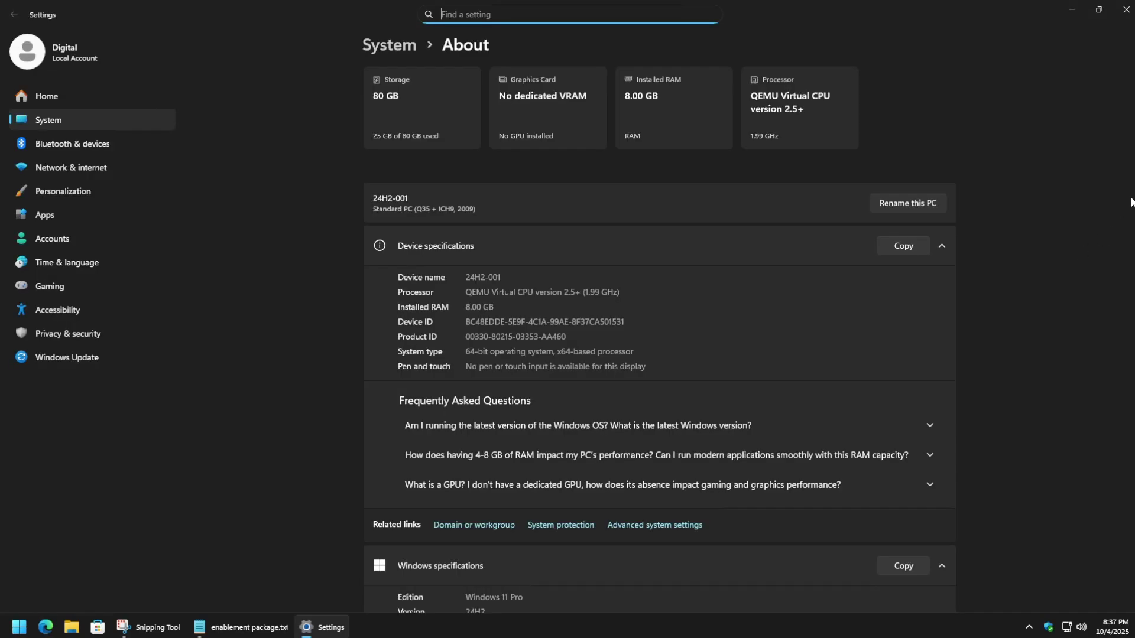
{"action": "scroll", "coordinate": [1127, 299], "scroll_direction": "down", "scroll_amount": 3}
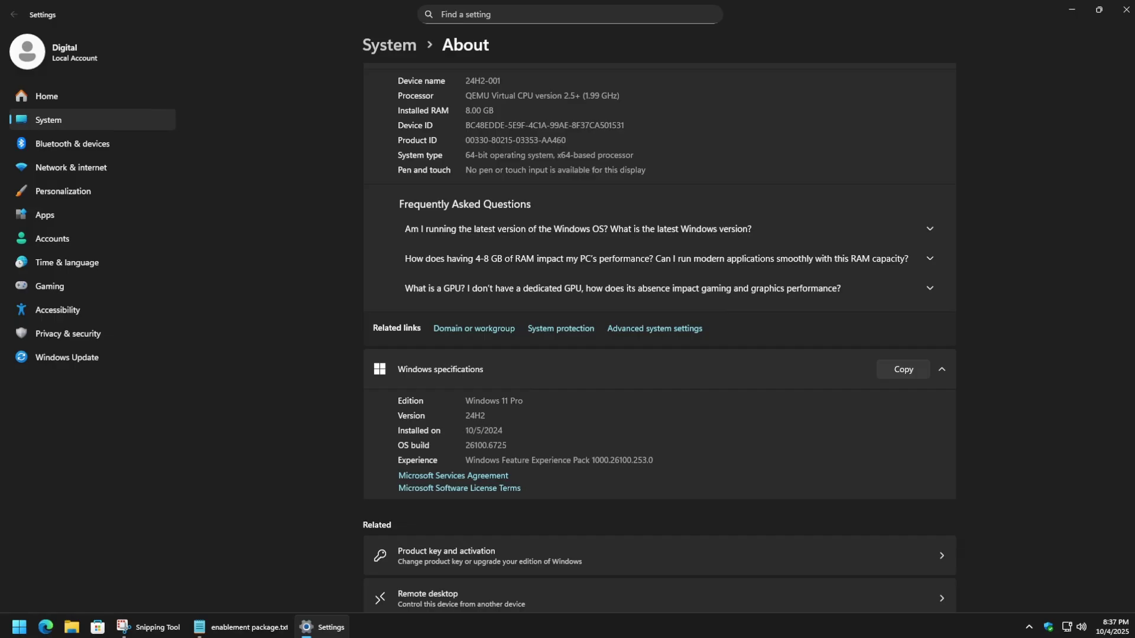
{"action": "left_click_drag", "start_coordinate": [486, 415], "coordinate": [465, 416]}
{"action": "left_click", "coordinate": [464, 415]}
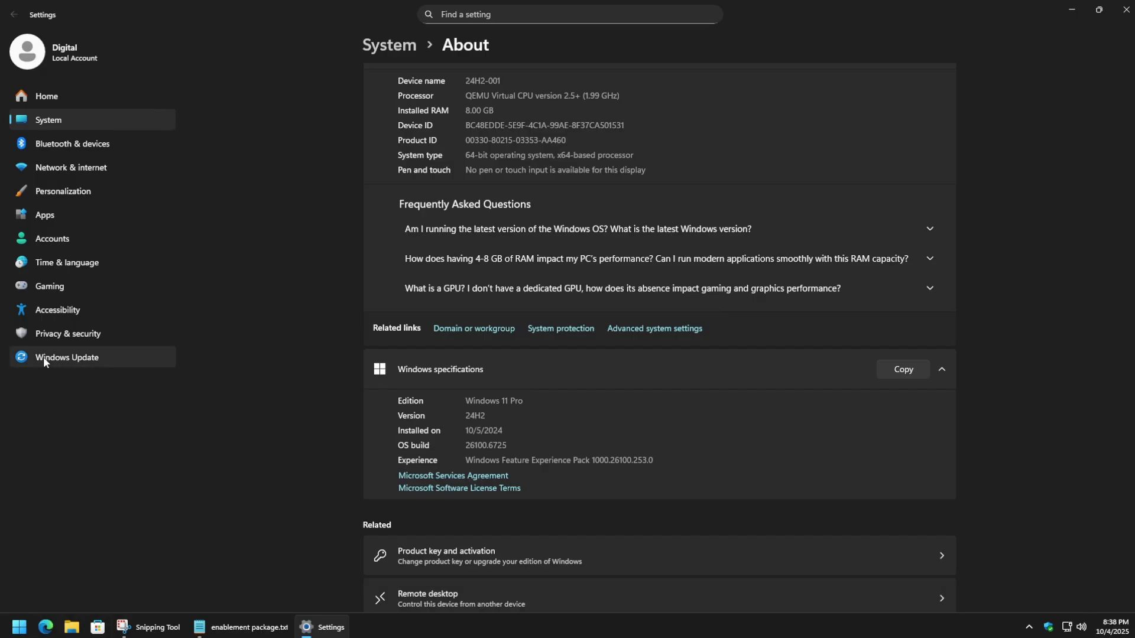
Step: Run a Windows Update check, which reports the PC is up to date
{"action": "left_click", "coordinate": [61, 363]}
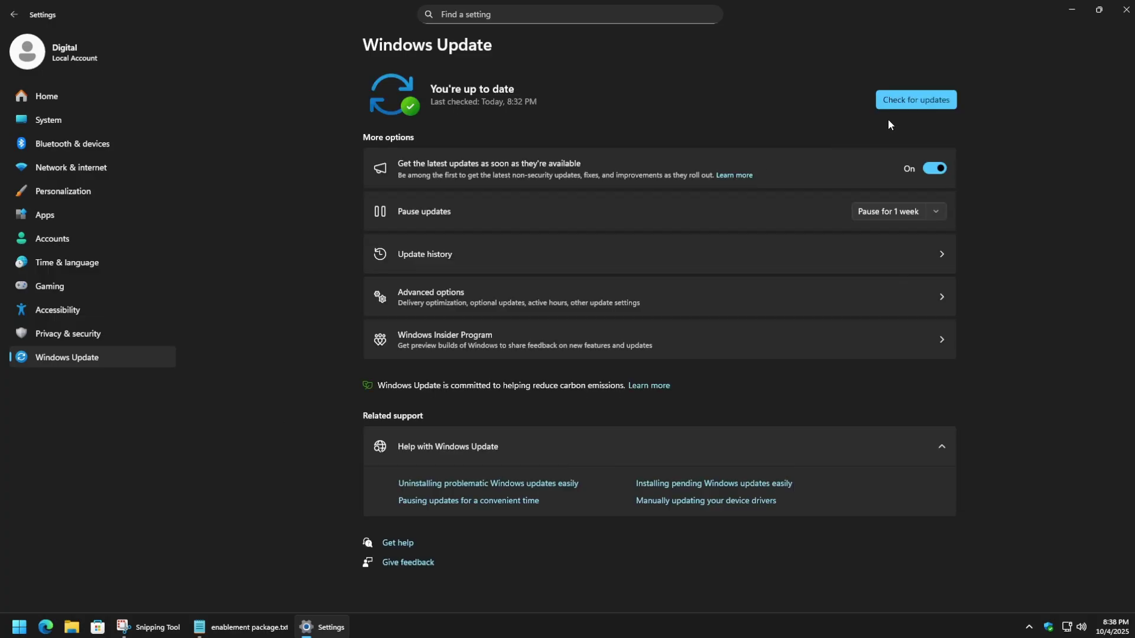
{"action": "left_click", "coordinate": [899, 101]}
Step: Review the Snipping Tool capture showing Windows 11, version 25H2 available, then close Snipping Tool
{"action": "left_click", "coordinate": [169, 626]}
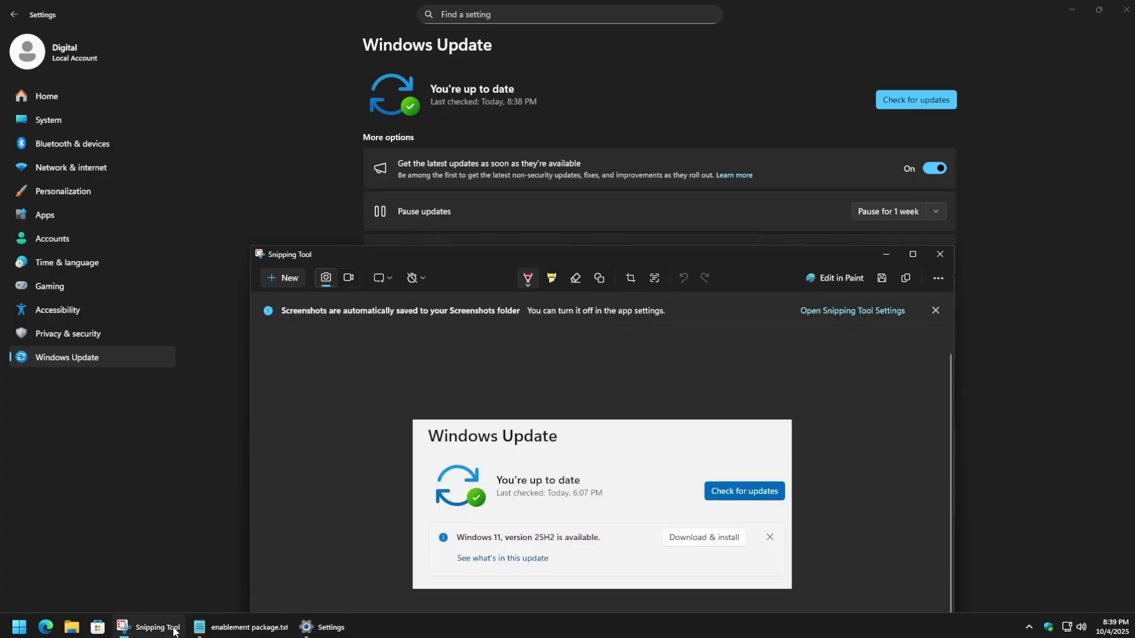
{"action": "left_click_drag", "start_coordinate": [611, 250], "coordinate": [640, 169]}
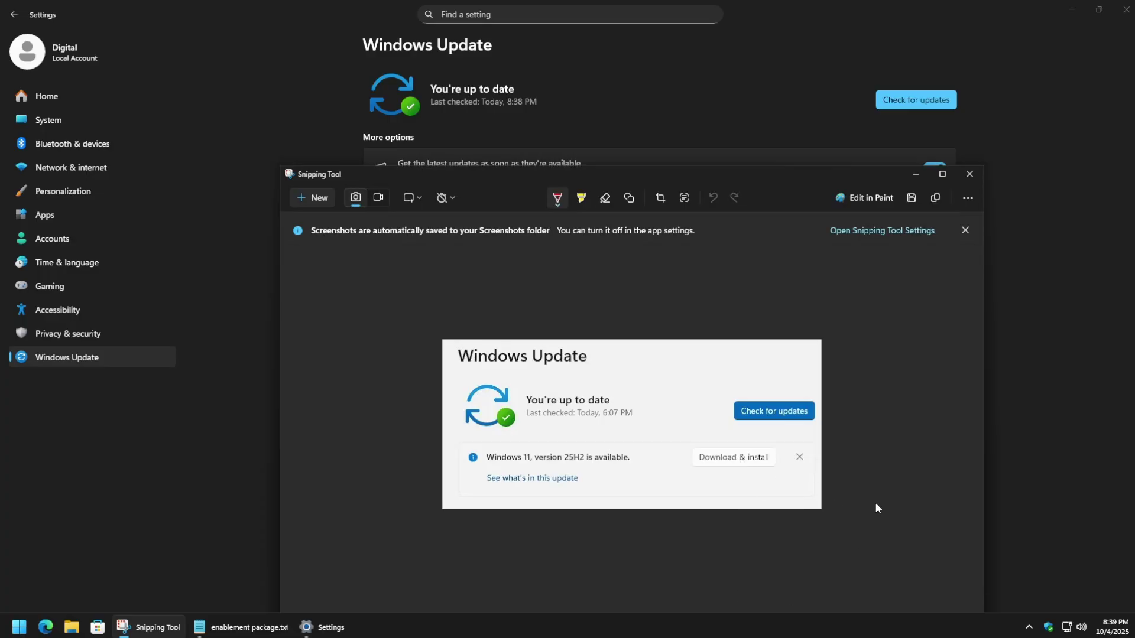
{"action": "left_click", "coordinate": [968, 175]}
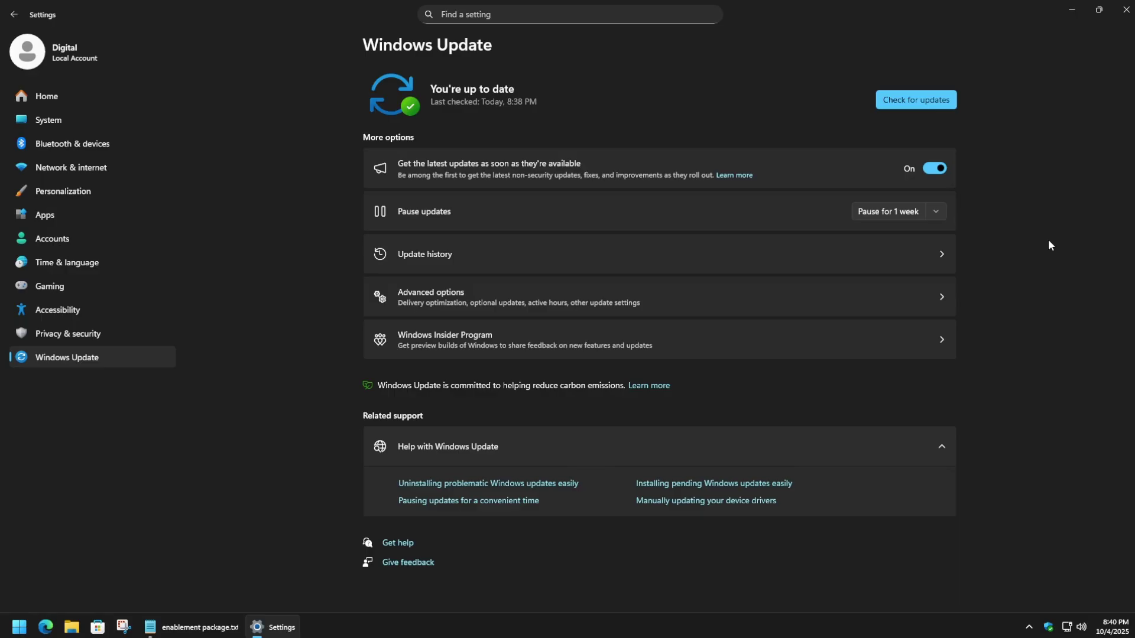
Step: Close Settings and review the x86/x64 and arm64 KB5054156 links in enablement package.txt
{"action": "left_click", "coordinate": [1126, 9]}
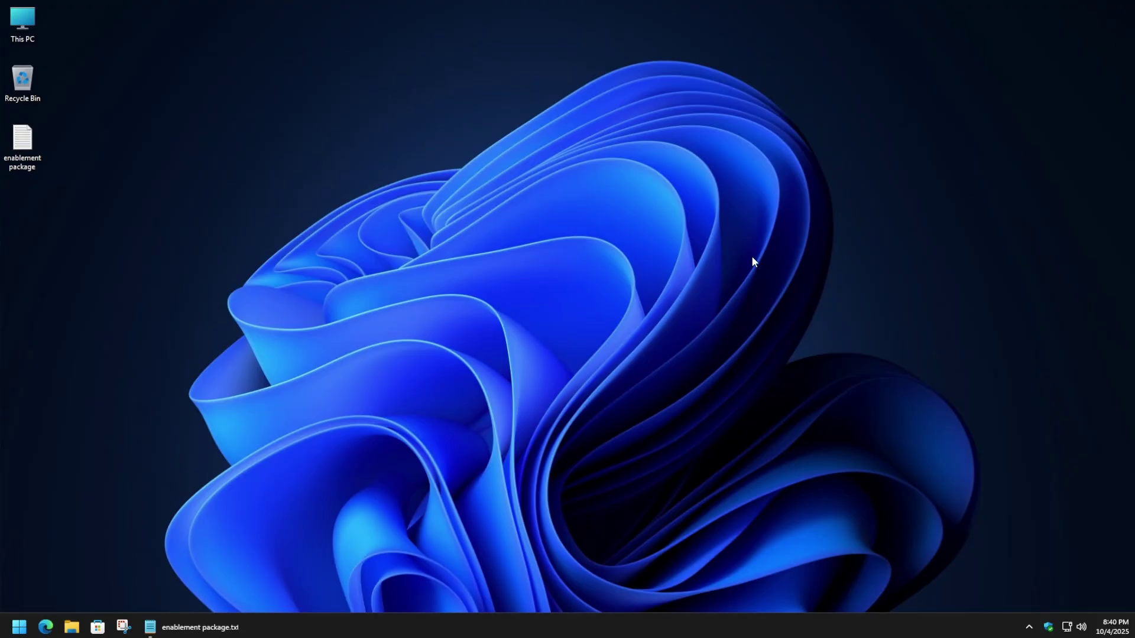
{"action": "left_click", "coordinate": [195, 627]}
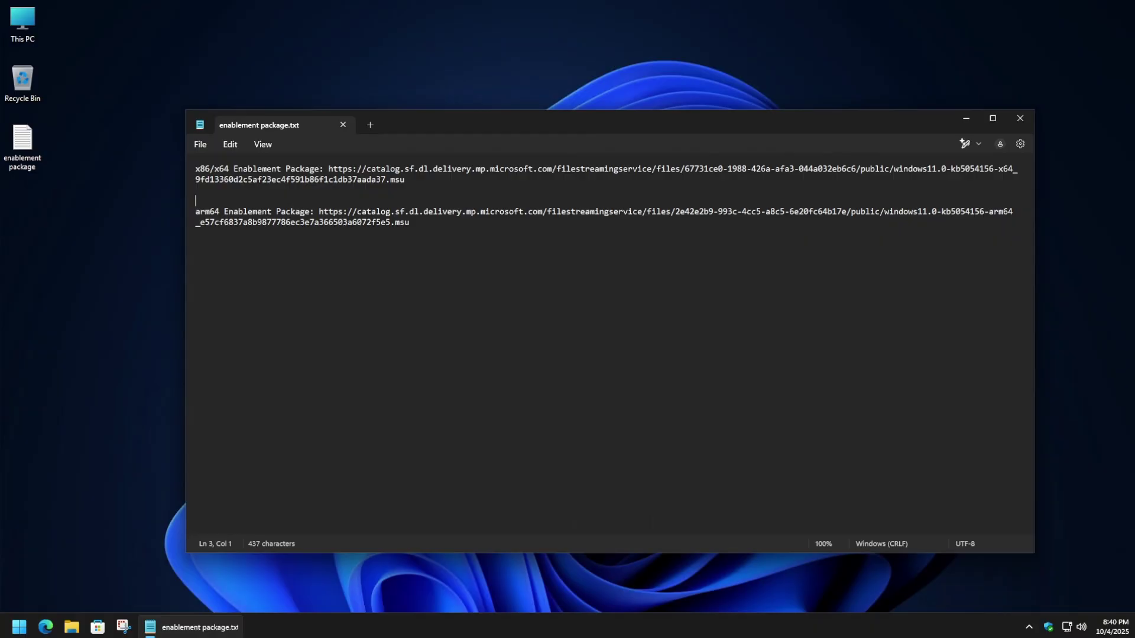
{"action": "left_click_drag", "start_coordinate": [229, 169], "coordinate": [195, 169]}
{"action": "left_click", "coordinate": [214, 170]}
{"action": "left_click", "coordinate": [220, 212]}
{"action": "triple_click", "coordinate": [347, 212]}
{"action": "left_click", "coordinate": [347, 211]}
{"action": "key", "text": "End"}
{"action": "left_click", "coordinate": [19, 628]}
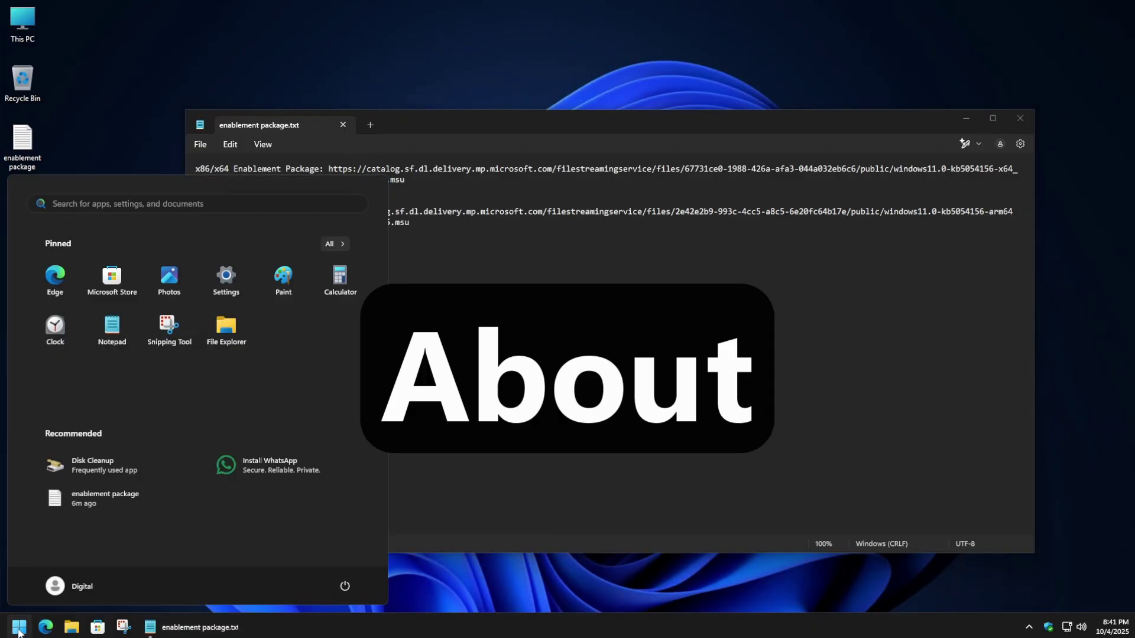
{"action": "key", "text": "super+i"}
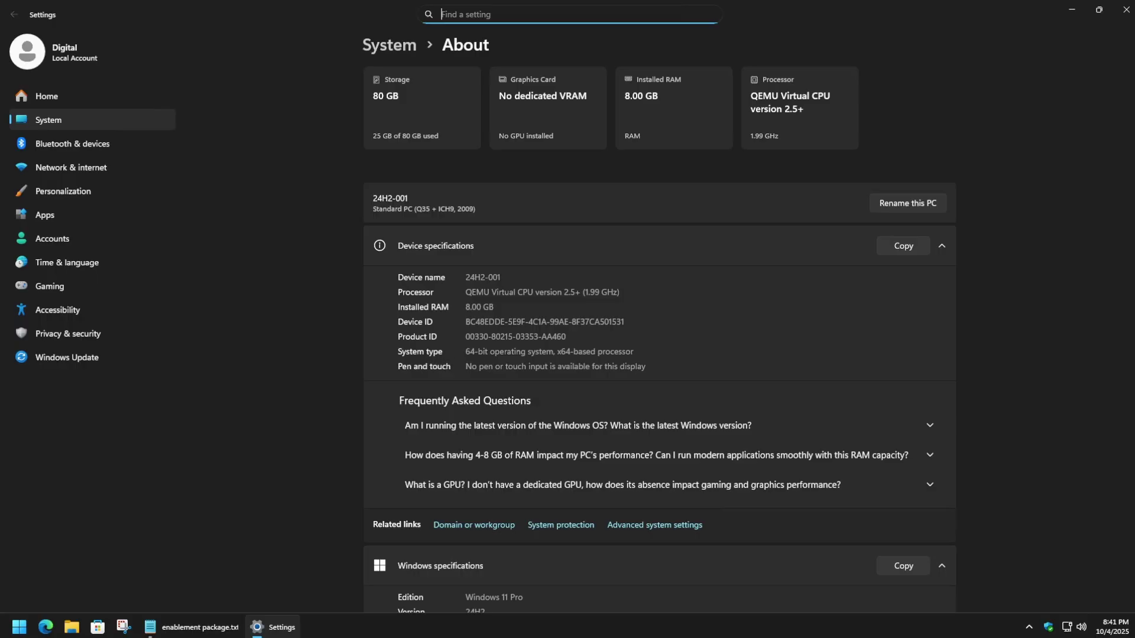
{"action": "left_click_drag", "start_coordinate": [557, 352], "coordinate": [634, 352]}
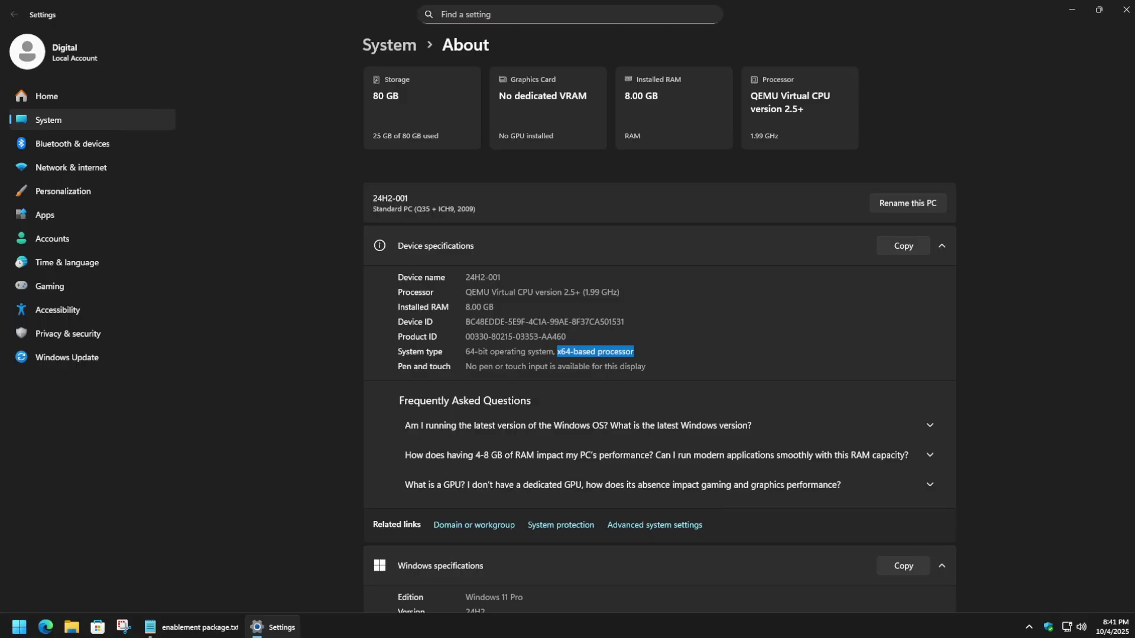
{"action": "left_click", "coordinate": [634, 352]}
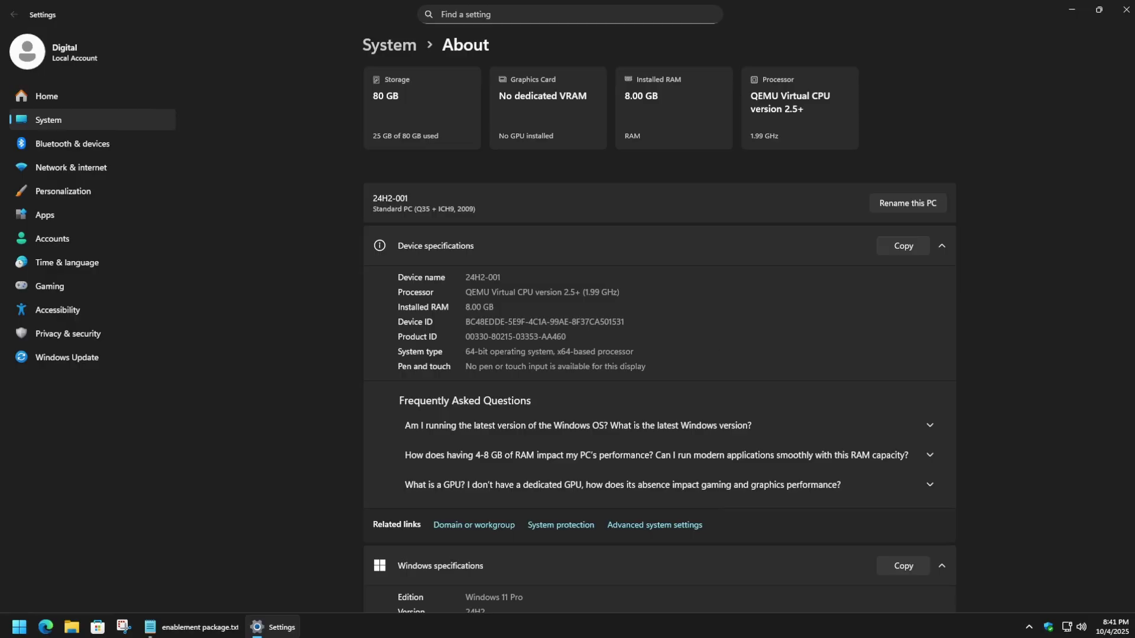
{"action": "left_click_drag", "start_coordinate": [633, 351], "coordinate": [553, 352]}
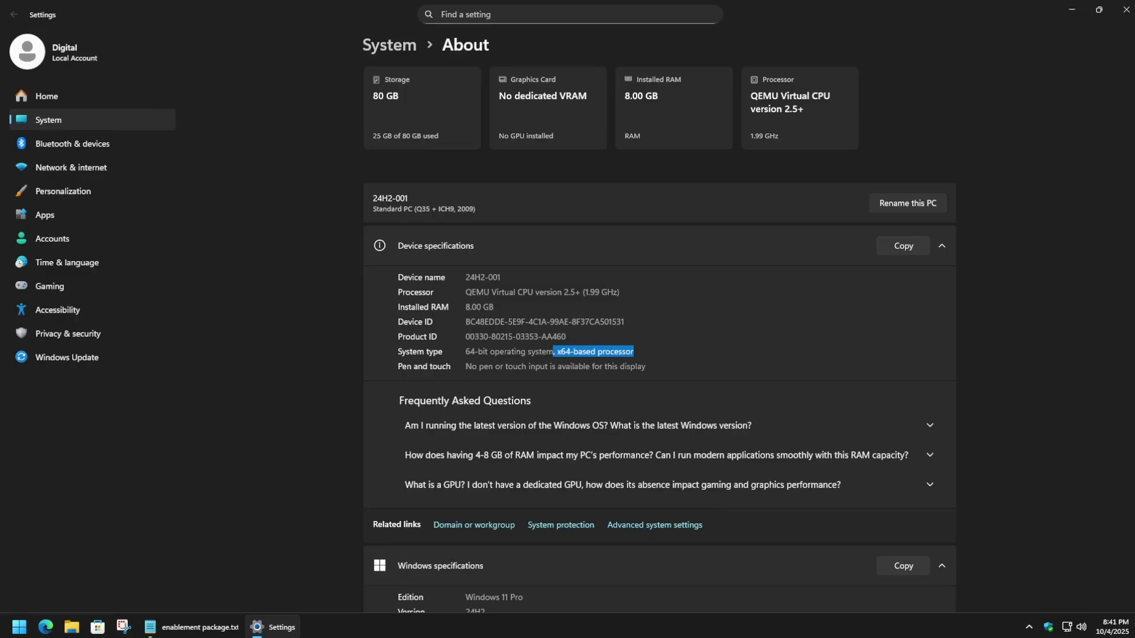
Step: Copy the x86/x64 link from the notes and open it in Edge to download the KB5054156 .msu
{"action": "left_click", "coordinate": [1126, 10]}
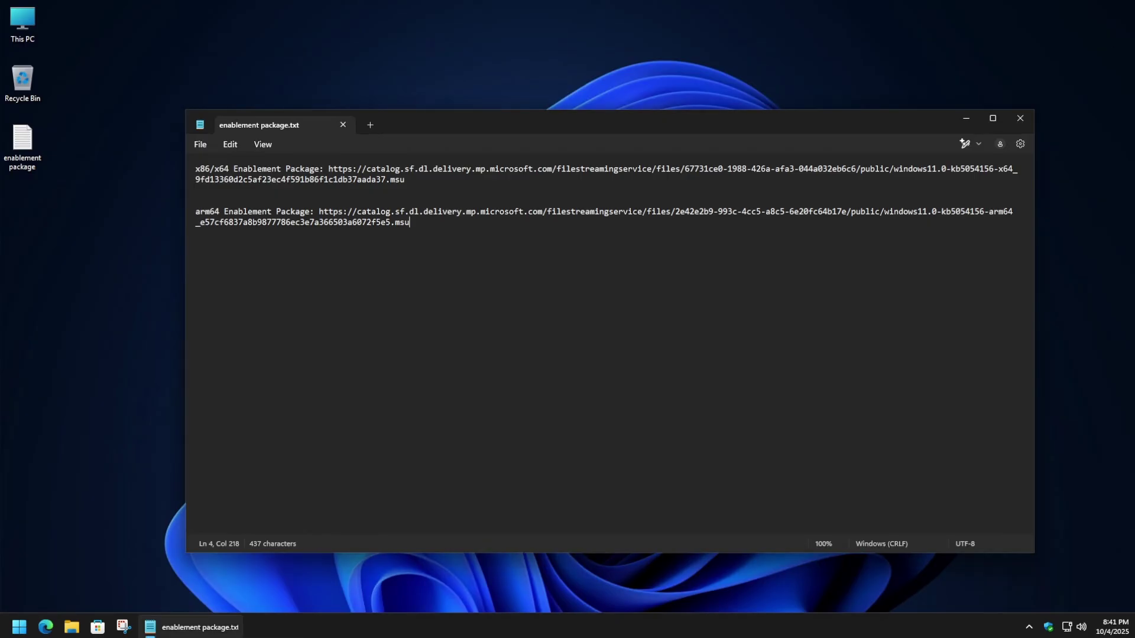
{"action": "left_click_drag", "start_coordinate": [405, 189], "coordinate": [329, 169]}
{"action": "right_click", "coordinate": [340, 174]}
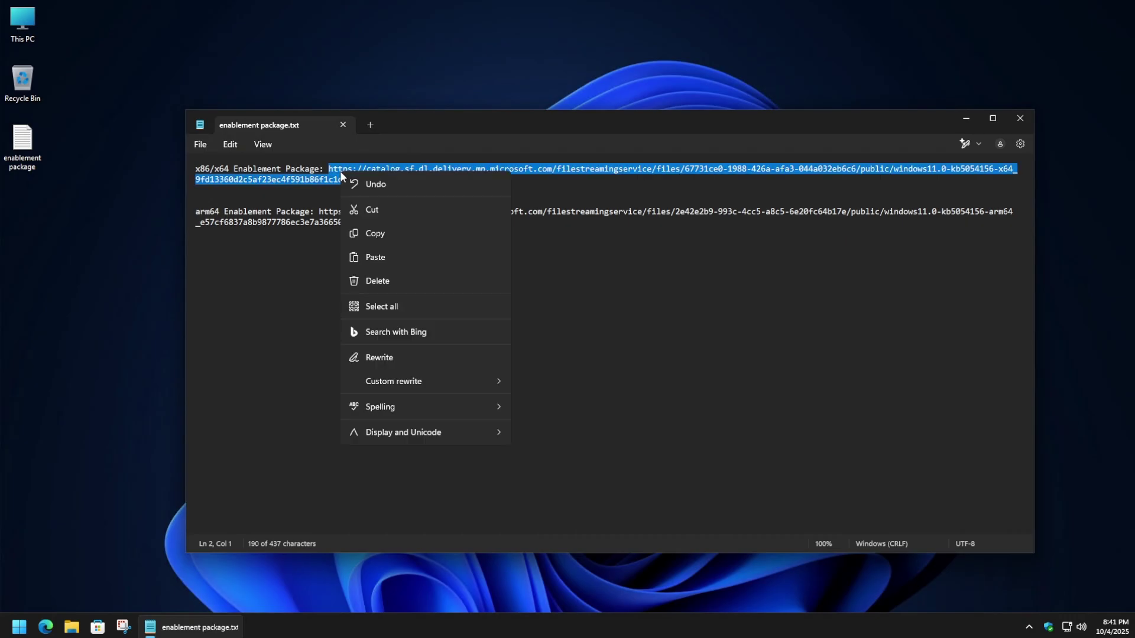
{"action": "left_click", "coordinate": [374, 234]}
{"action": "left_click", "coordinate": [45, 627]}
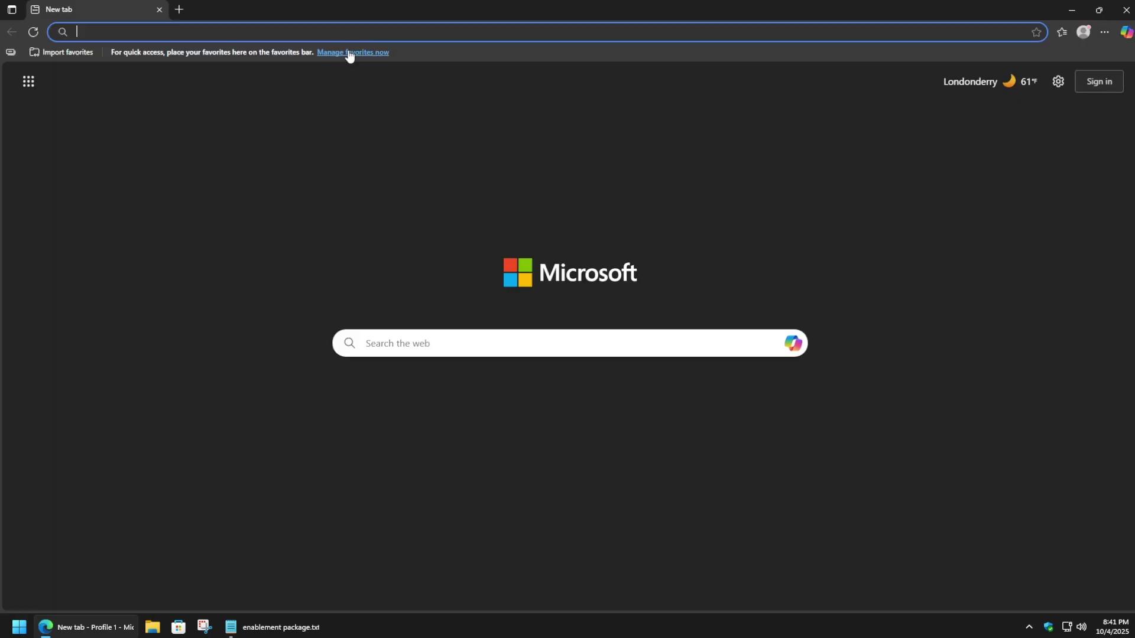
{"action": "key", "text": "ctrl+v"}
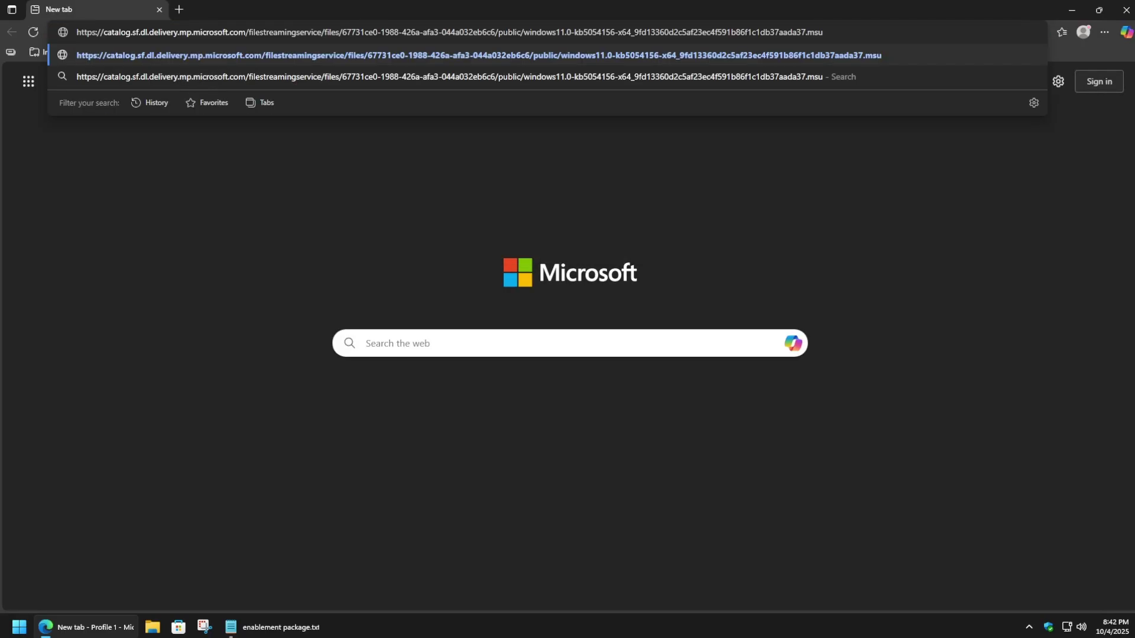
{"action": "key", "text": "Return"}
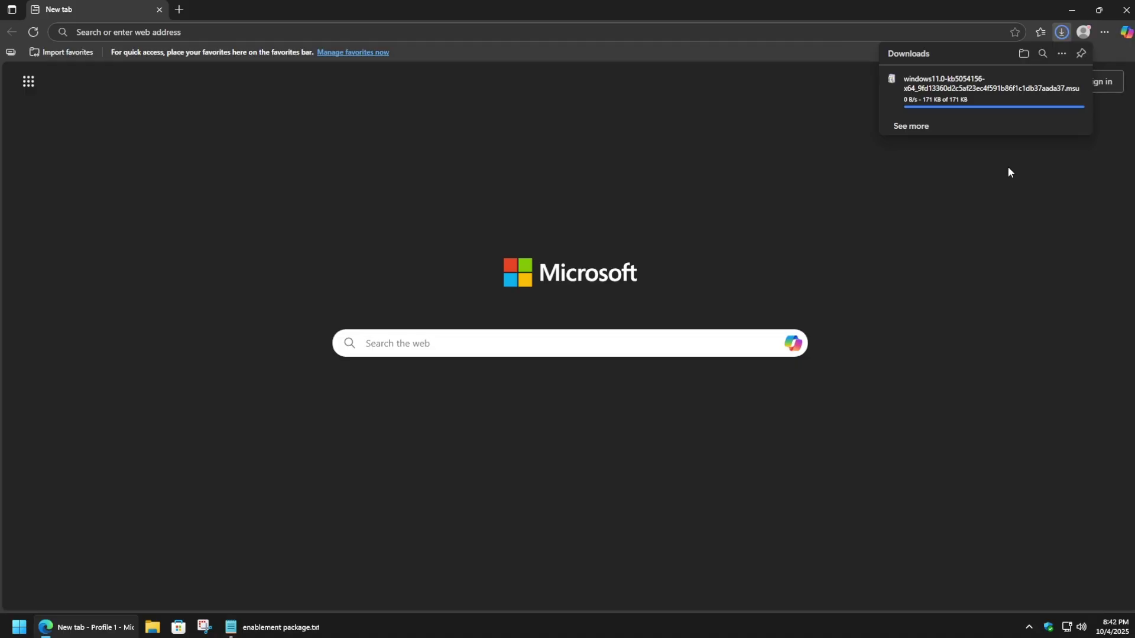
Step: Show the windows11.0-kb5054156-x64 file in Downloads, closing Edge and the notes window
{"action": "left_click", "coordinate": [1057, 81]}
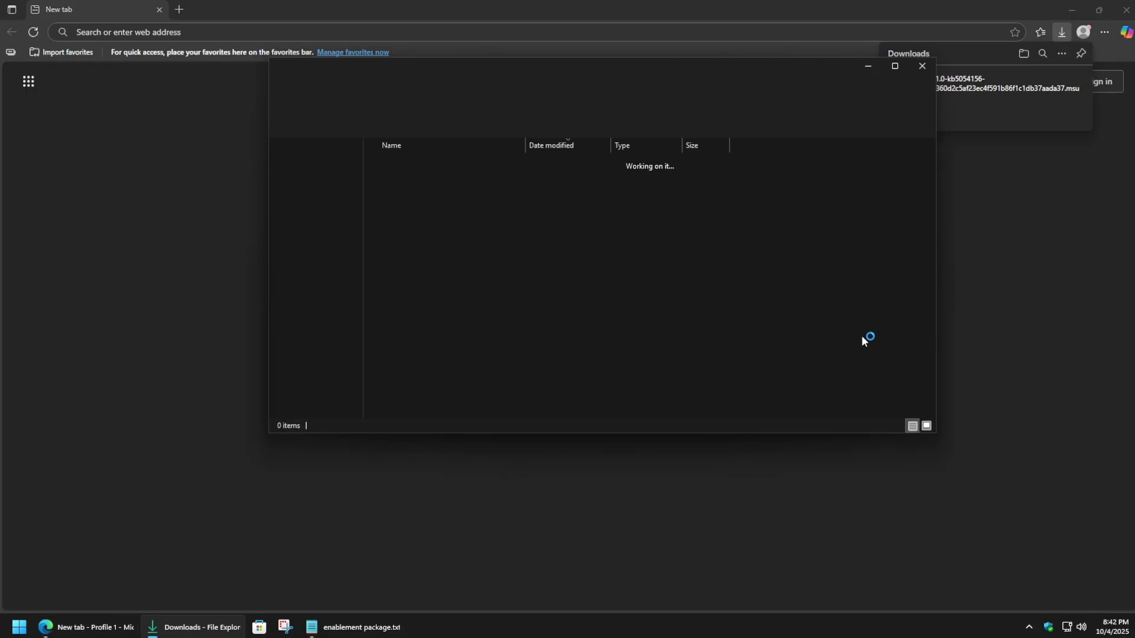
{"action": "left_click", "coordinate": [1125, 9]}
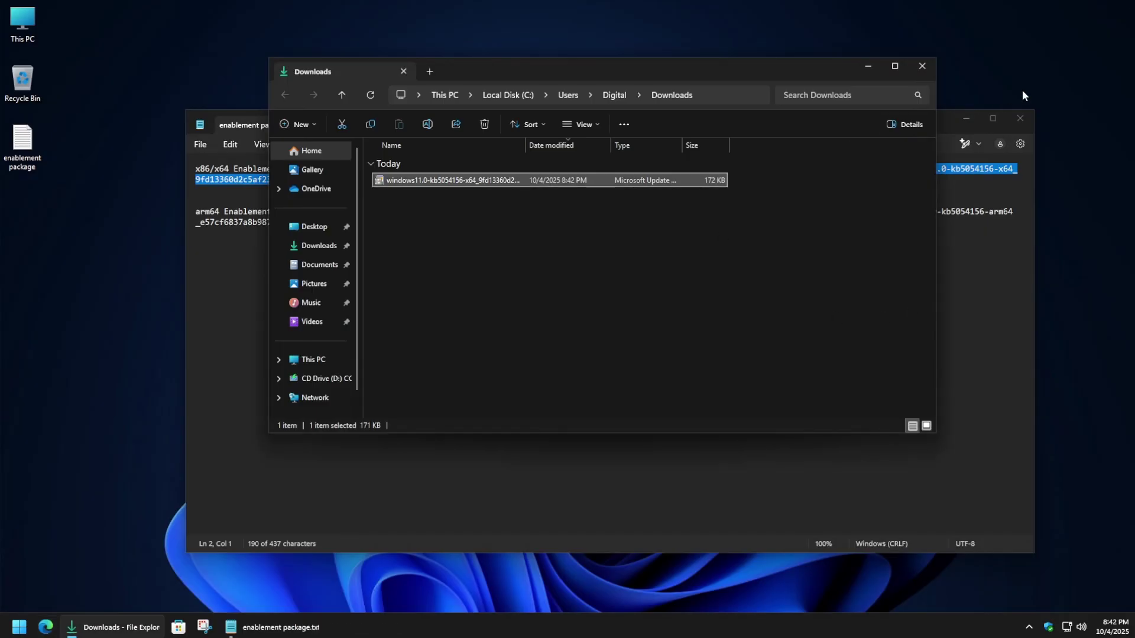
{"action": "left_click", "coordinate": [1023, 120]}
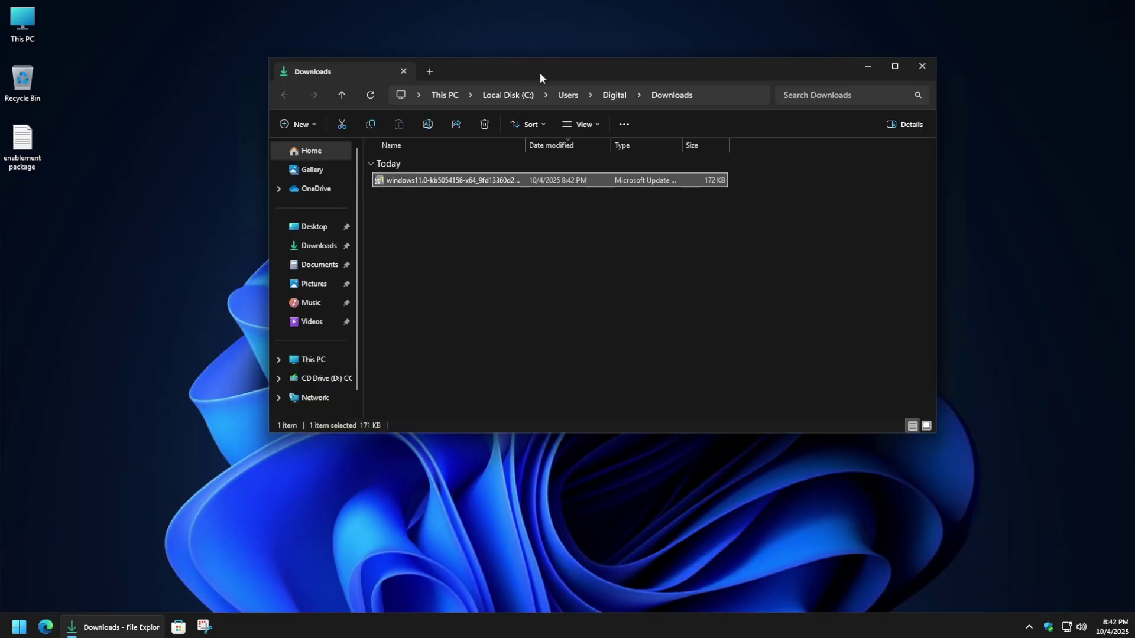
{"action": "left_click_drag", "start_coordinate": [540, 73], "coordinate": [517, 103]}
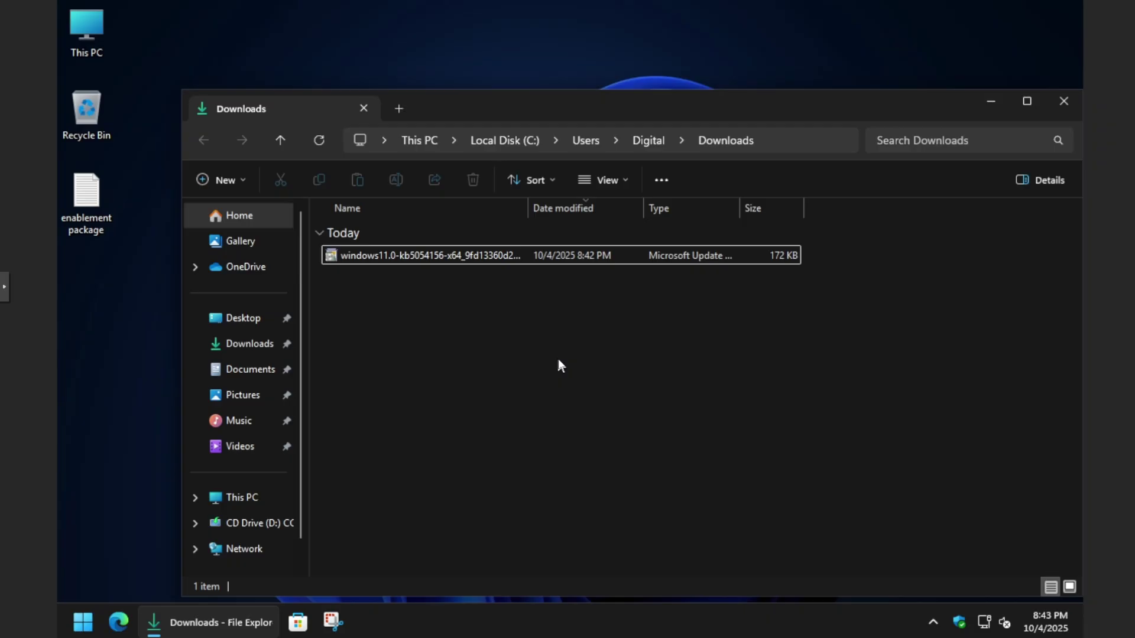
Step: Run the KB5054156 .msu package, confirm the install, and close the Downloads window
{"action": "double_click", "coordinate": [538, 260]}
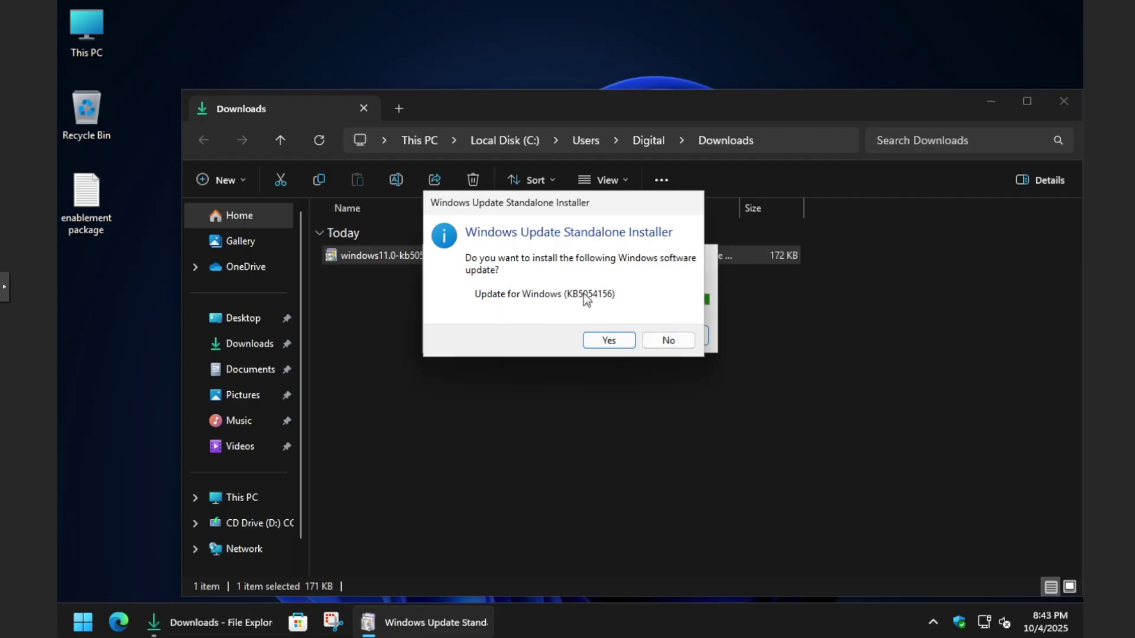
{"action": "left_click", "coordinate": [618, 340]}
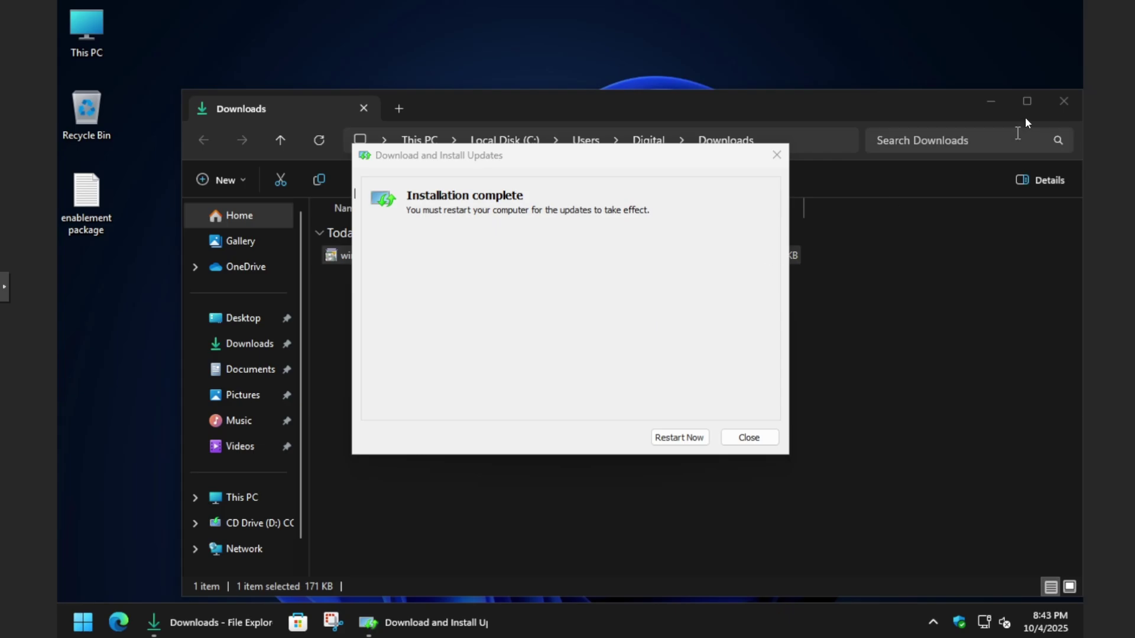
{"action": "left_click", "coordinate": [1061, 98]}
{"action": "left_click", "coordinate": [1061, 98]}
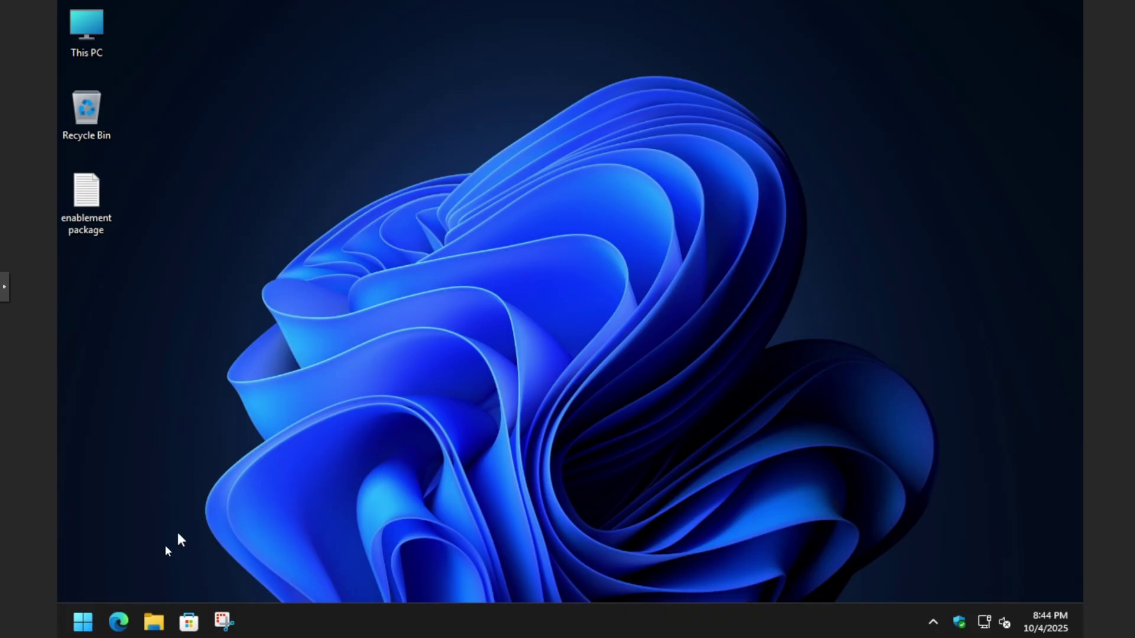
Step: Reopen About your PC via Start search and confirm version 25H2, OS build 26200.6725
{"action": "left_click", "coordinate": [83, 622]}
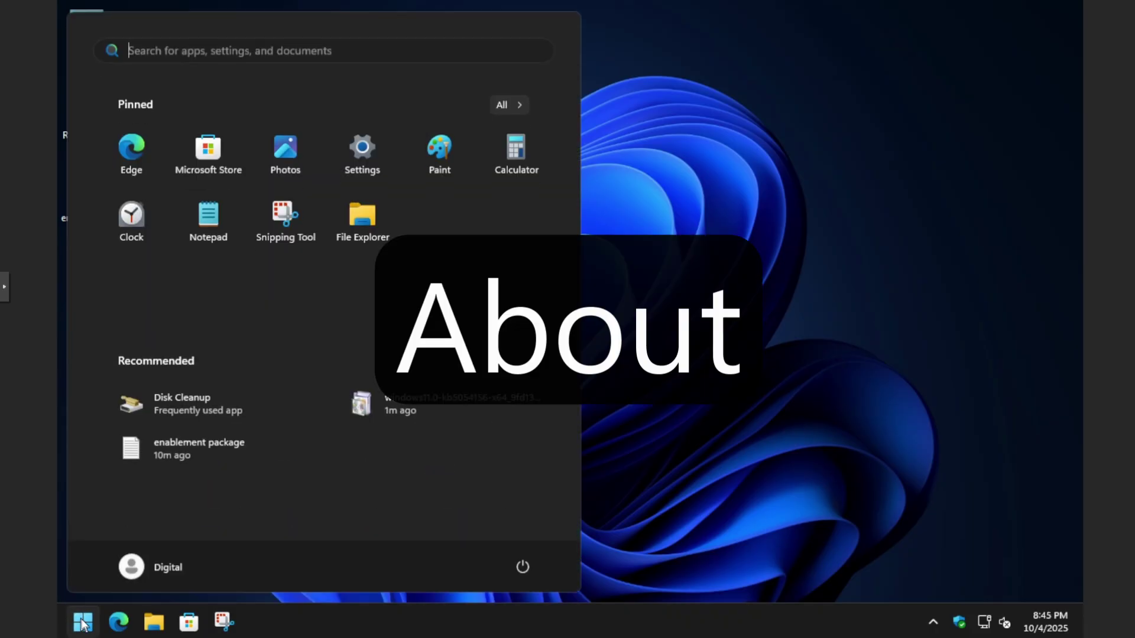
{"action": "type", "text": "about"}
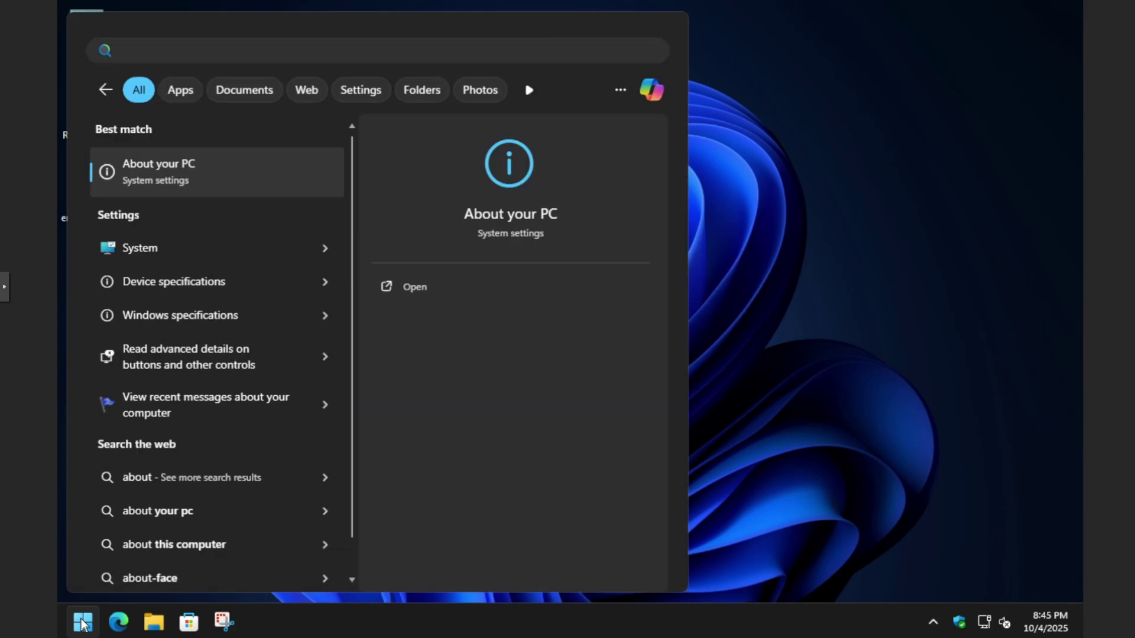
{"action": "key", "text": "Return"}
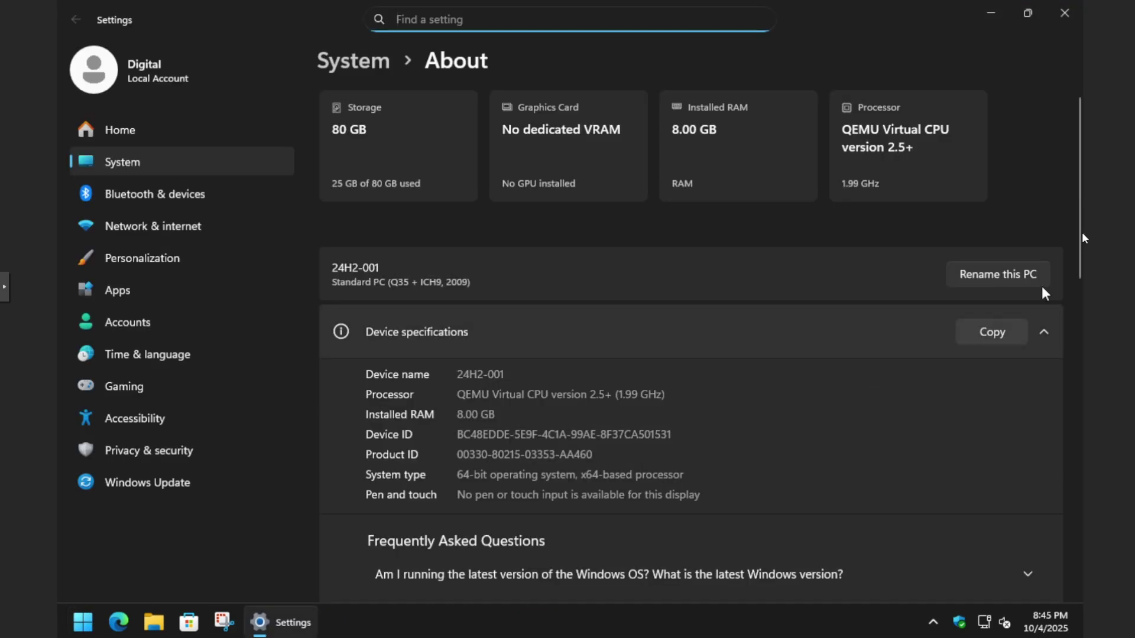
{"action": "scroll", "coordinate": [1079, 239], "scroll_direction": "down", "scroll_amount": 1}
{"action": "scroll", "coordinate": [400, 366], "scroll_direction": "down", "scroll_amount": 8}
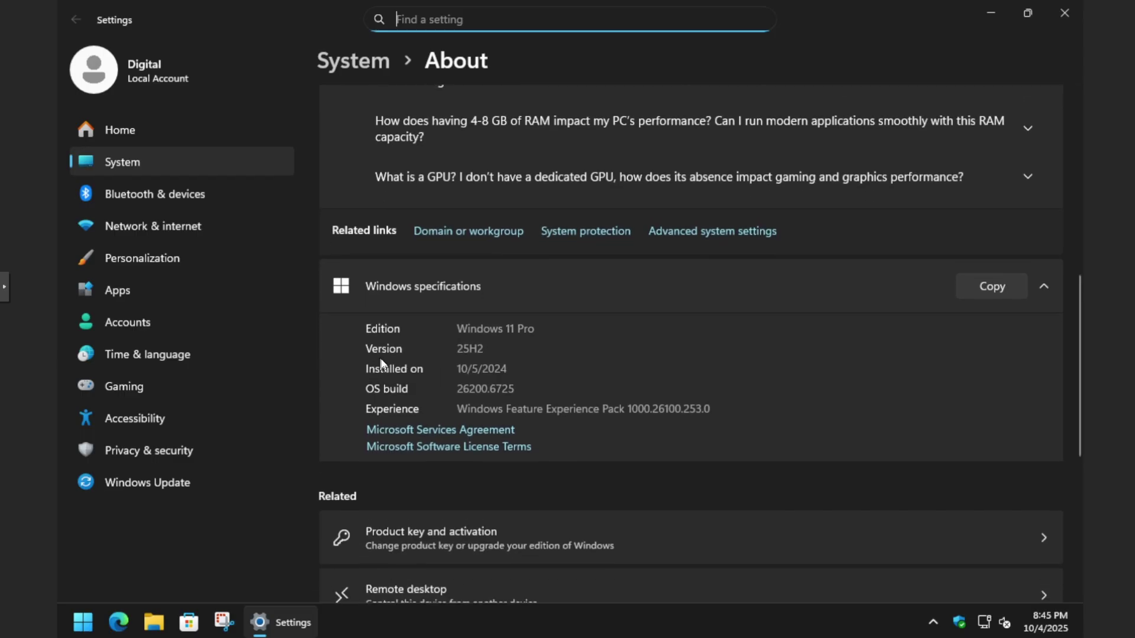
{"action": "left_click", "coordinate": [484, 351]}
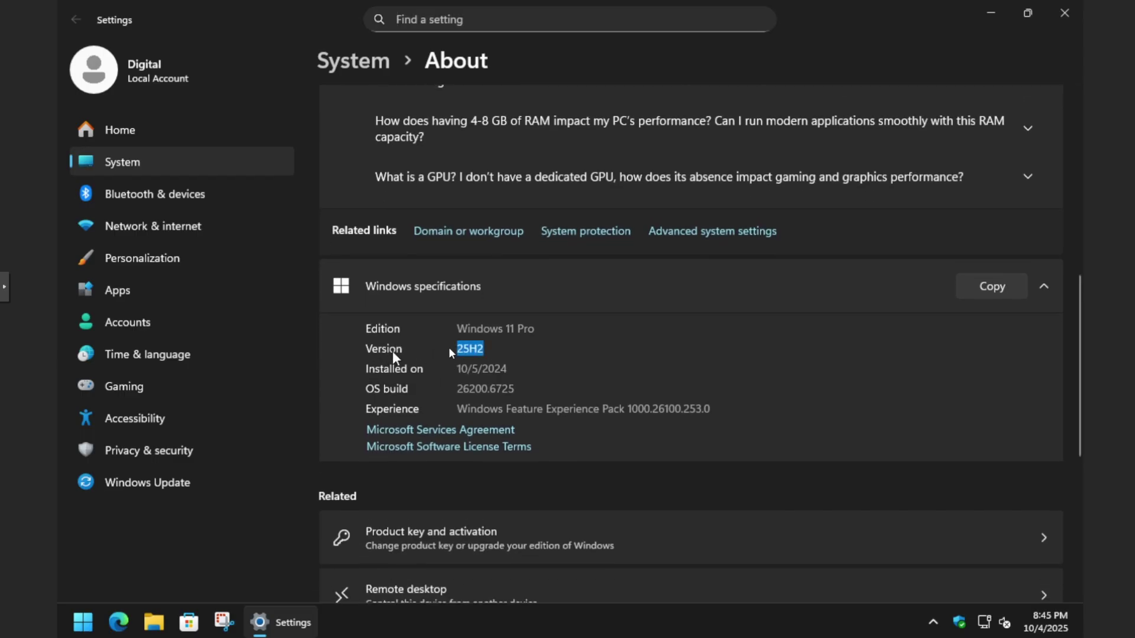
{"action": "left_click", "coordinate": [584, 363]}
Step: Switch to the Windows Update page from the Settings sidebar so it checks for further updates
{"action": "left_click", "coordinate": [147, 484]}
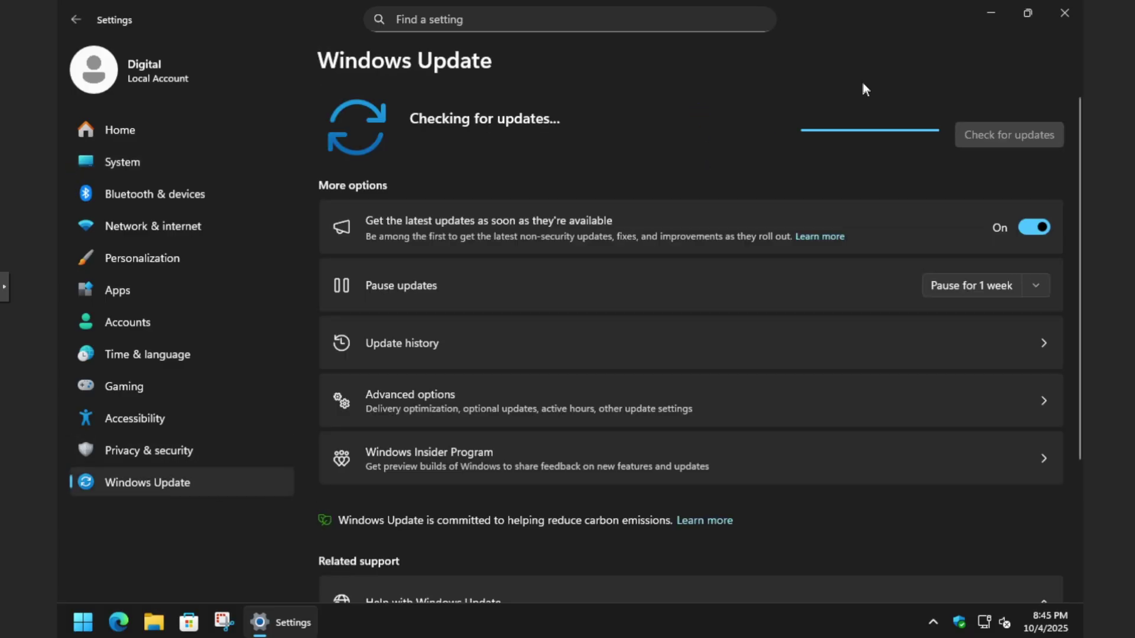